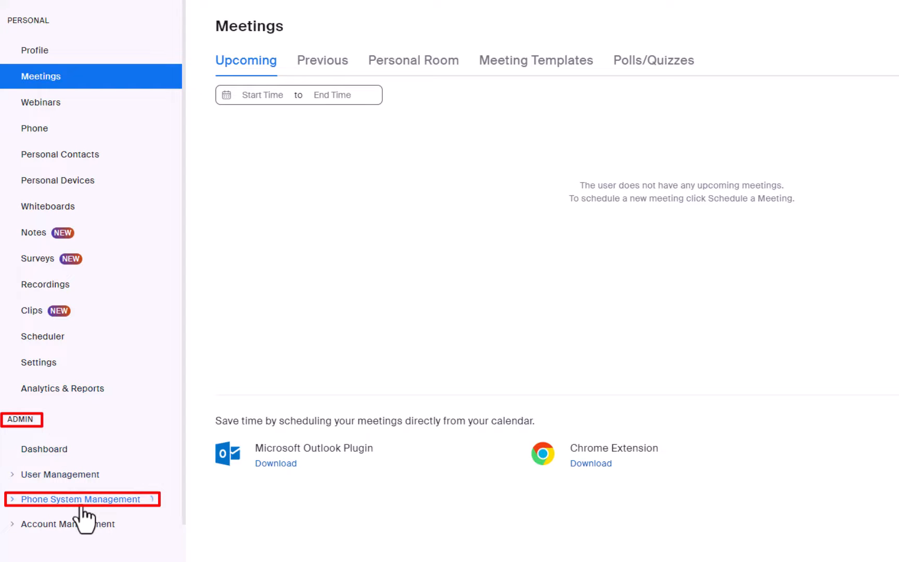
scroll(82, 509, down, 1)
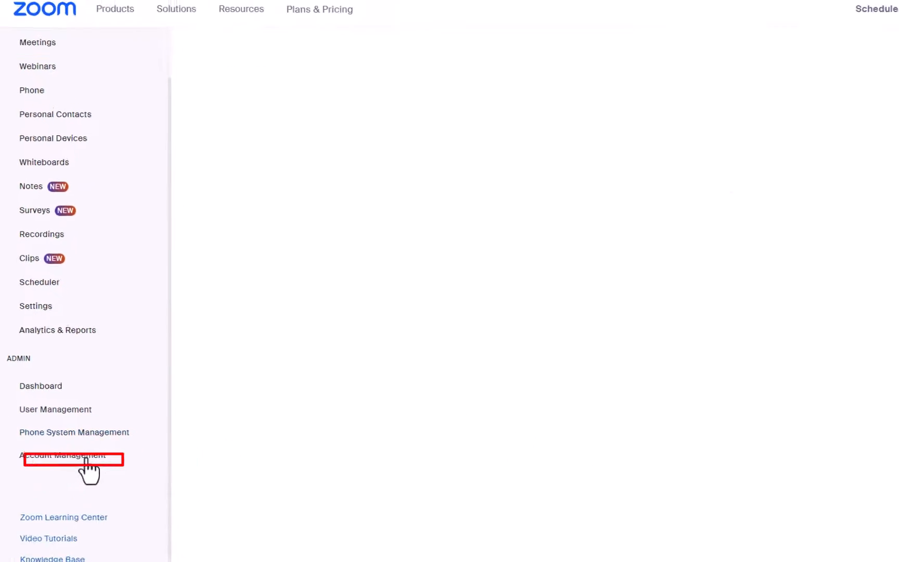
- From Auto Receptionists, open the AR Training profile and highlight its Business Hours settings
click(95, 470)
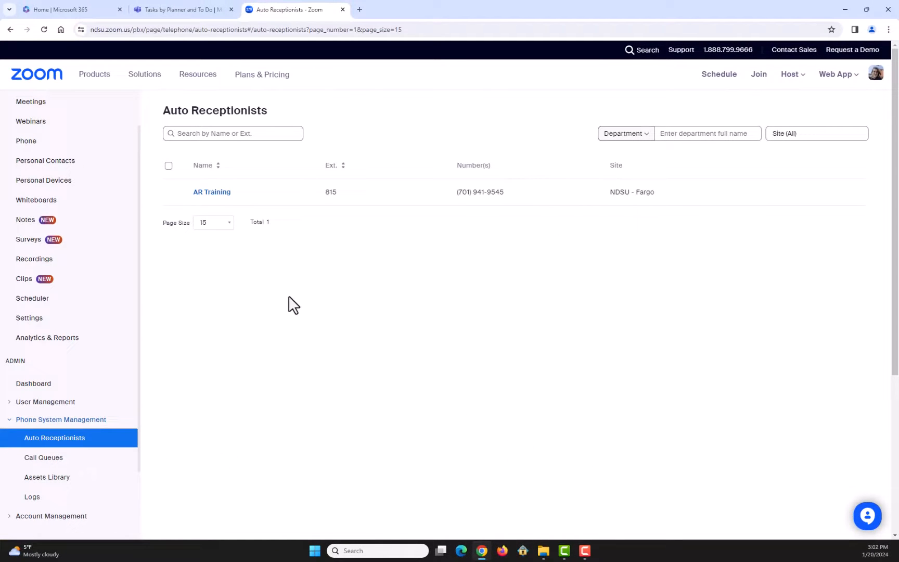
click(212, 193)
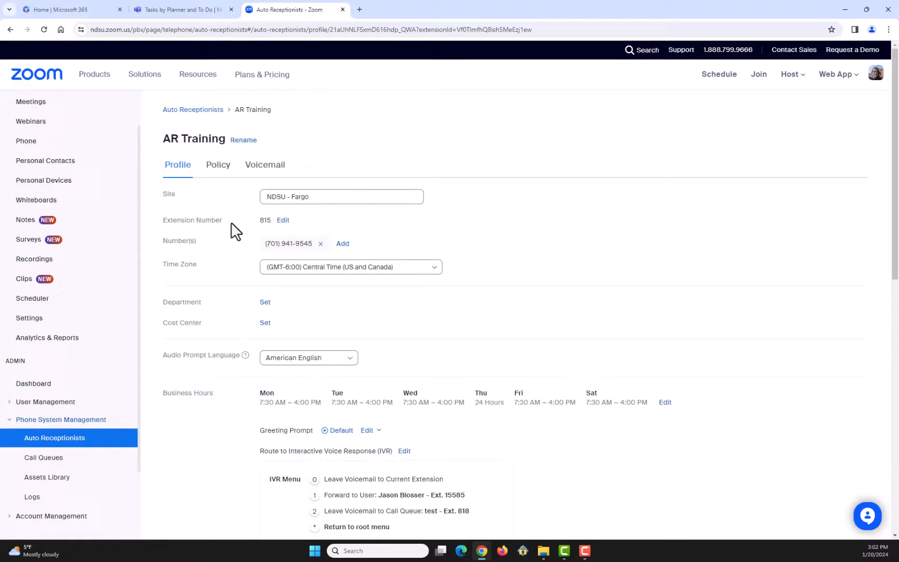
scroll(235, 253, down, 2)
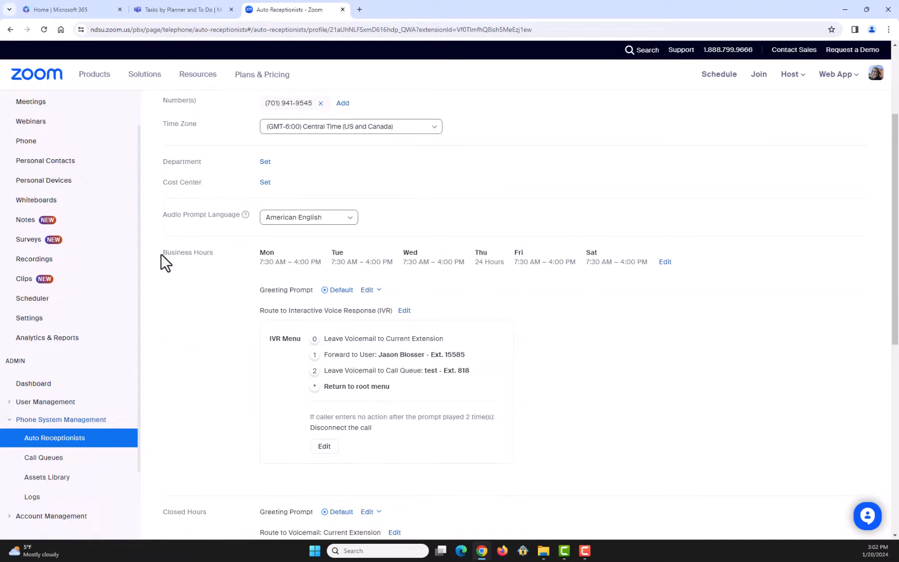
drag(165, 258, 215, 261)
click(220, 267)
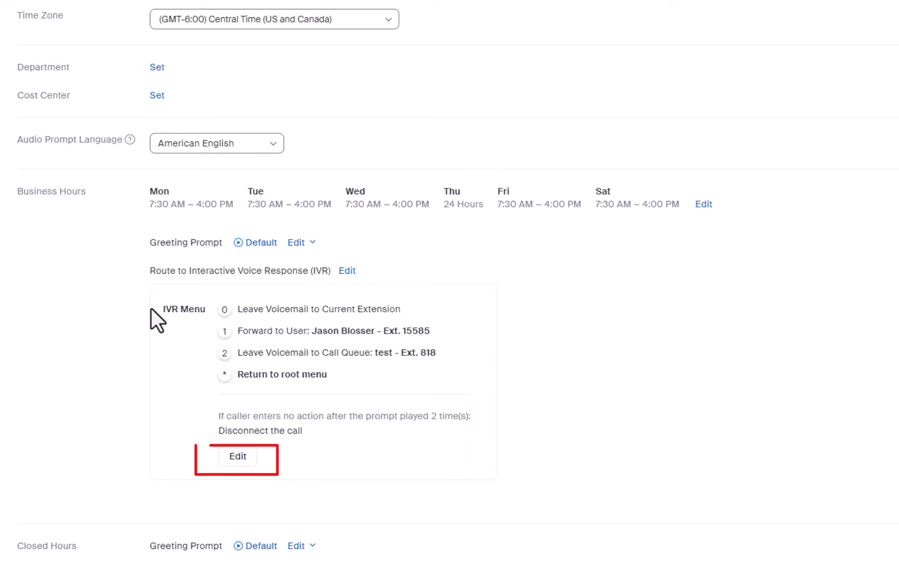
- Enter the IVR editor and inspect the repeat-count and after-timeout dropdowns, keeping 2 times then disconnect
click(237, 457)
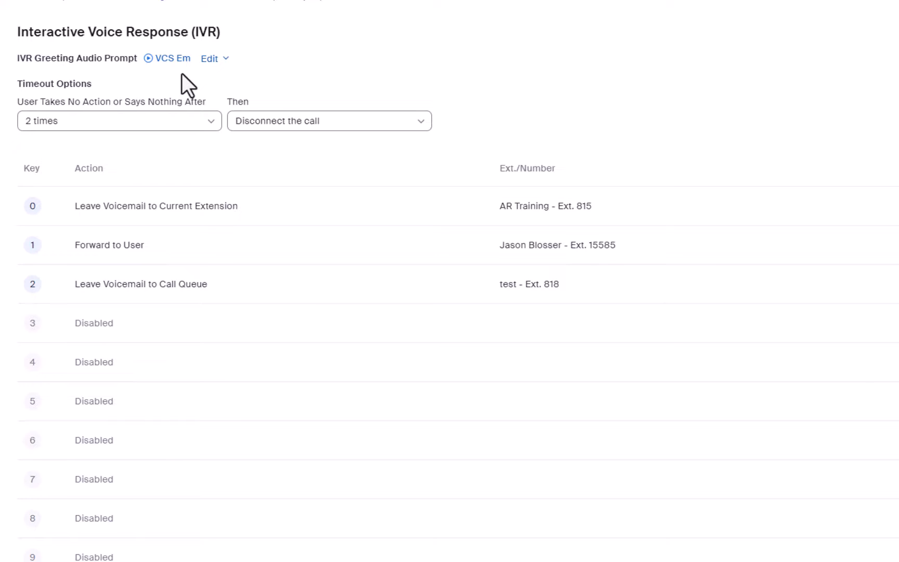
click(206, 124)
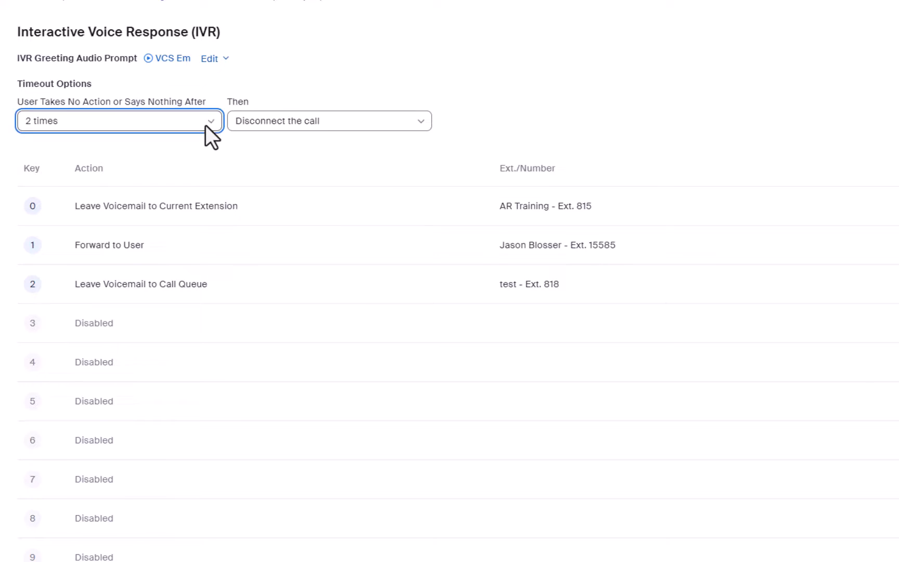
click(211, 126)
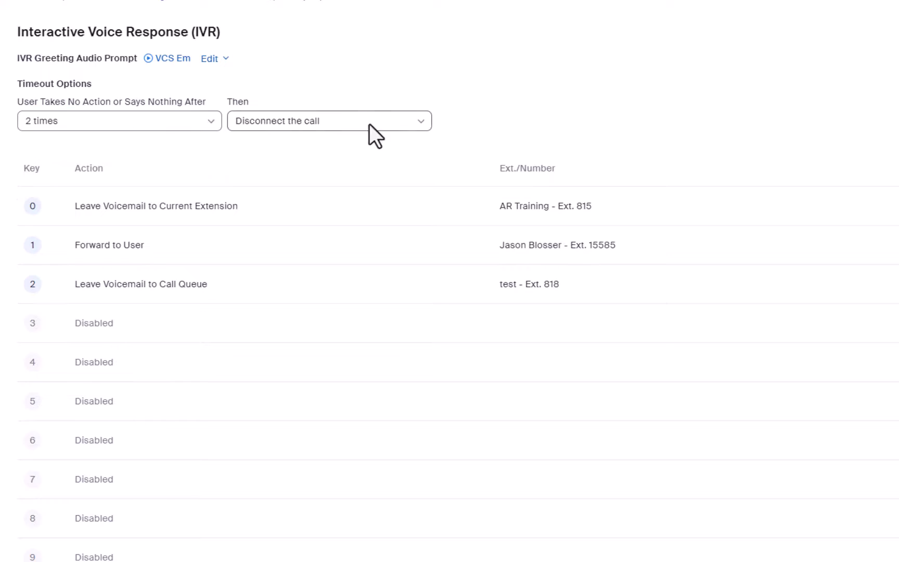
click(422, 123)
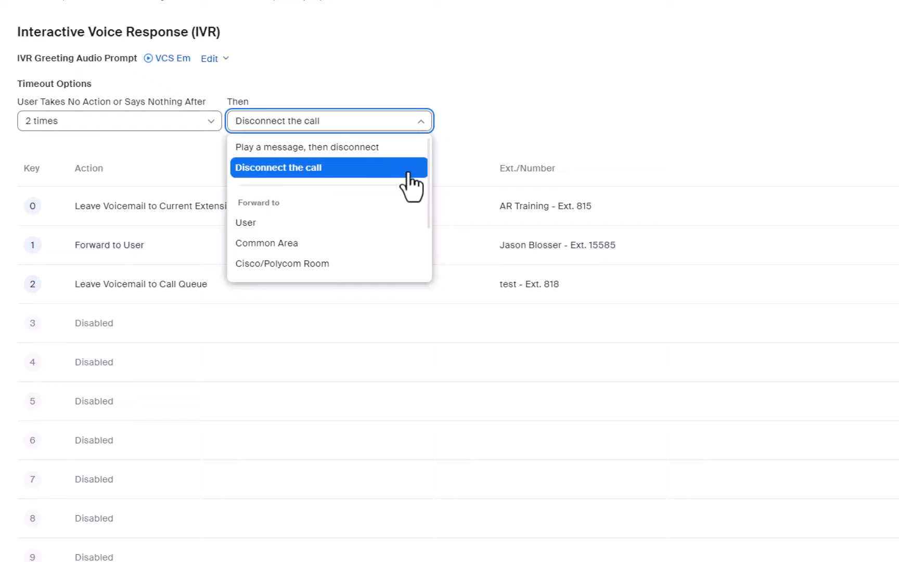
scroll(411, 185, down, 2)
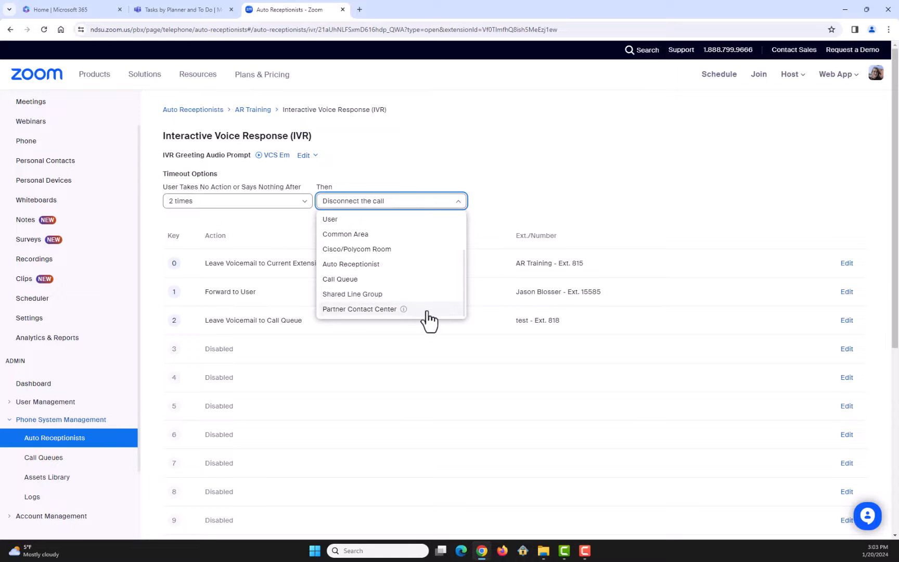
click(450, 202)
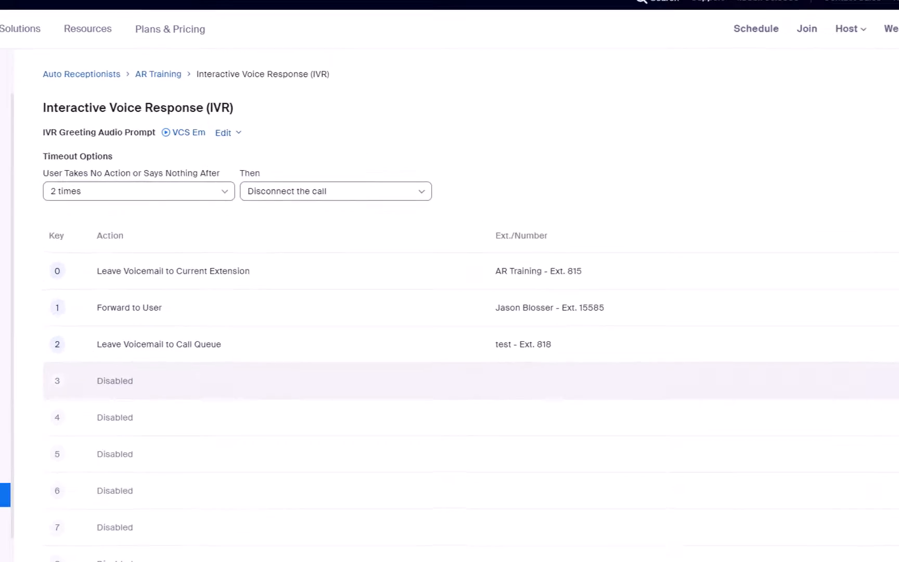
click(855, 339)
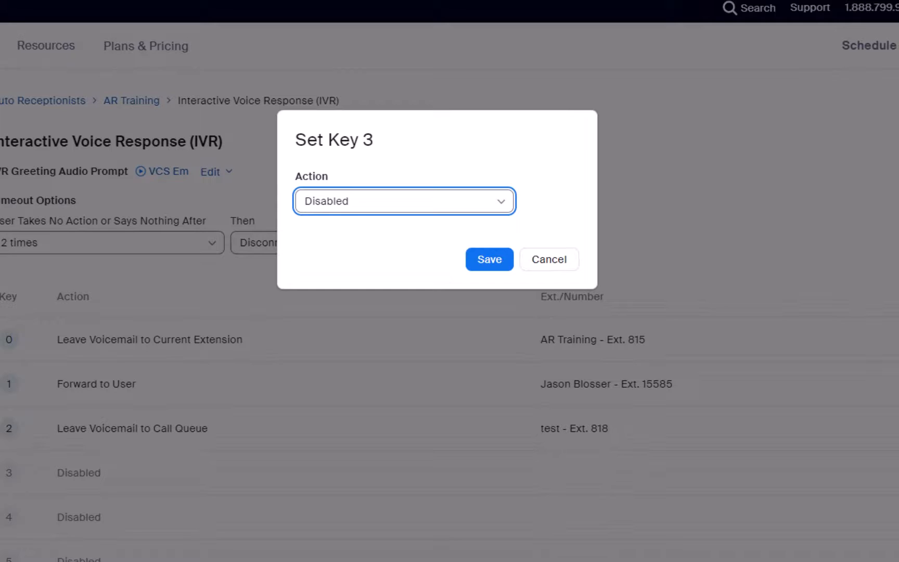
click(505, 203)
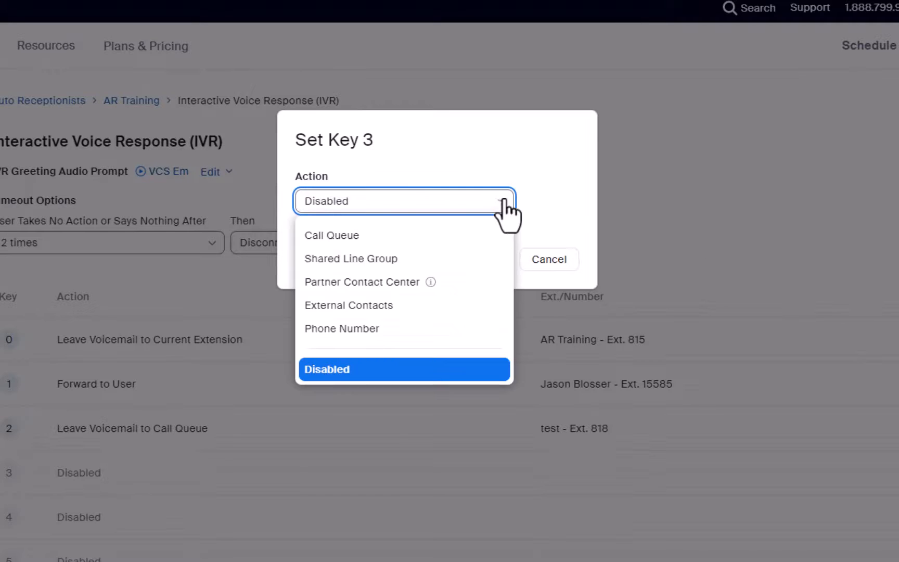
scroll(471, 232, up, 5)
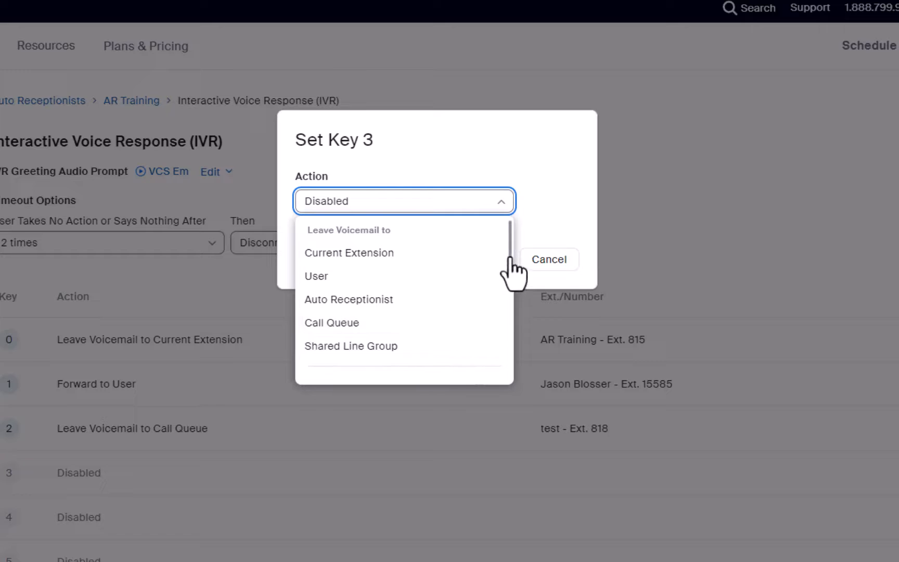
scroll(514, 275, down, 1)
drag(509, 262, 509, 313)
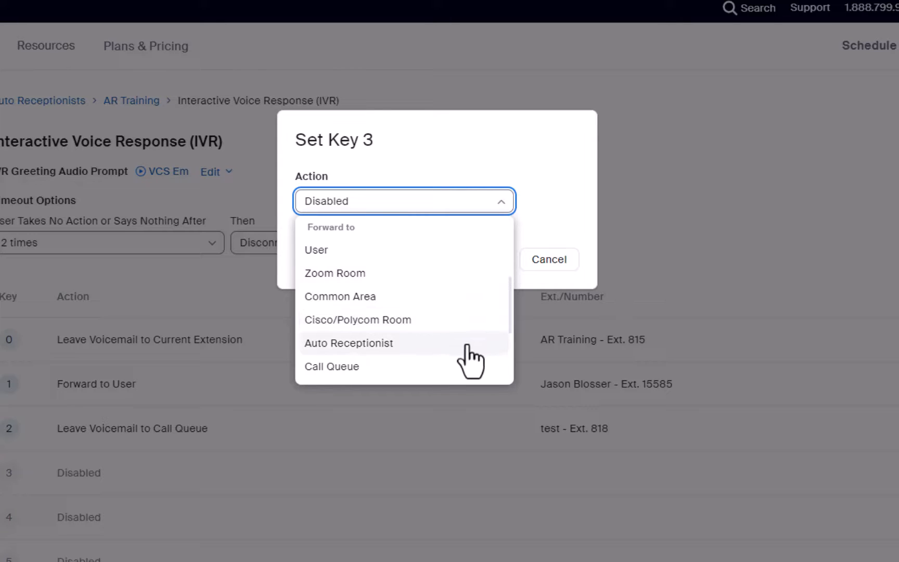
scroll(511, 348, down, 2)
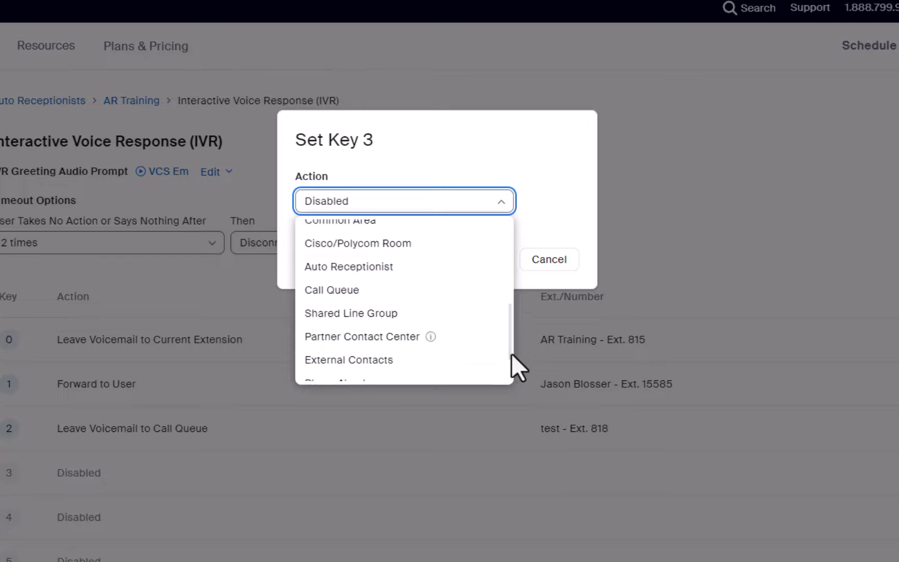
scroll(511, 353, down, 2)
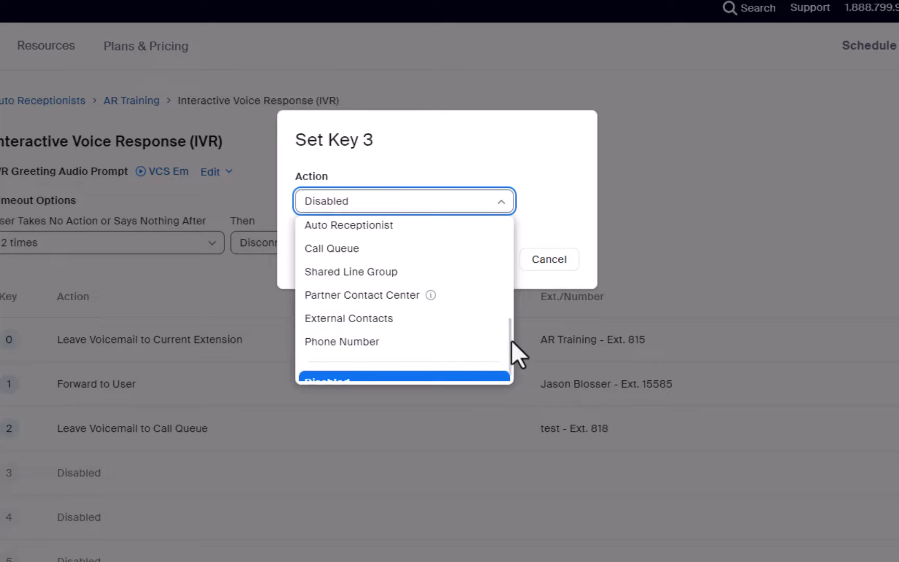
scroll(464, 337, down, 1)
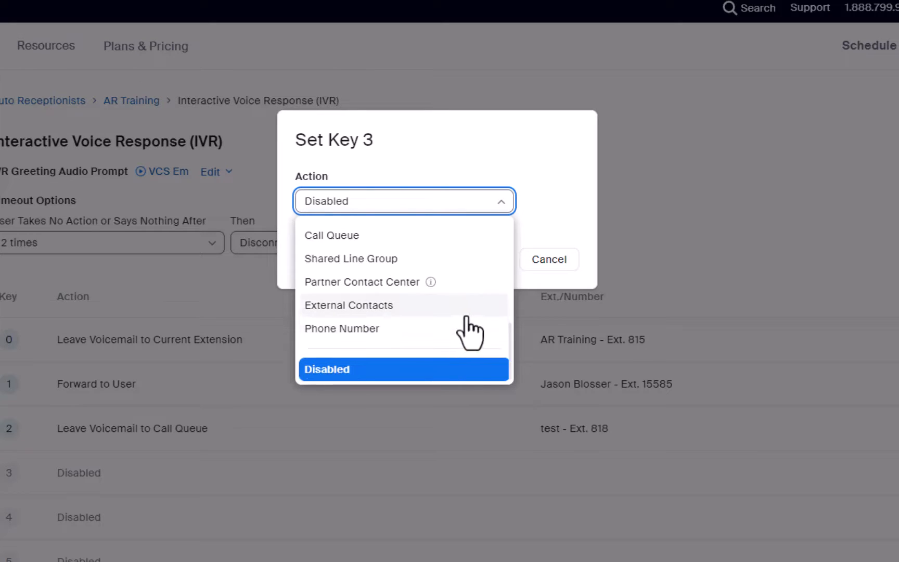
click(439, 372)
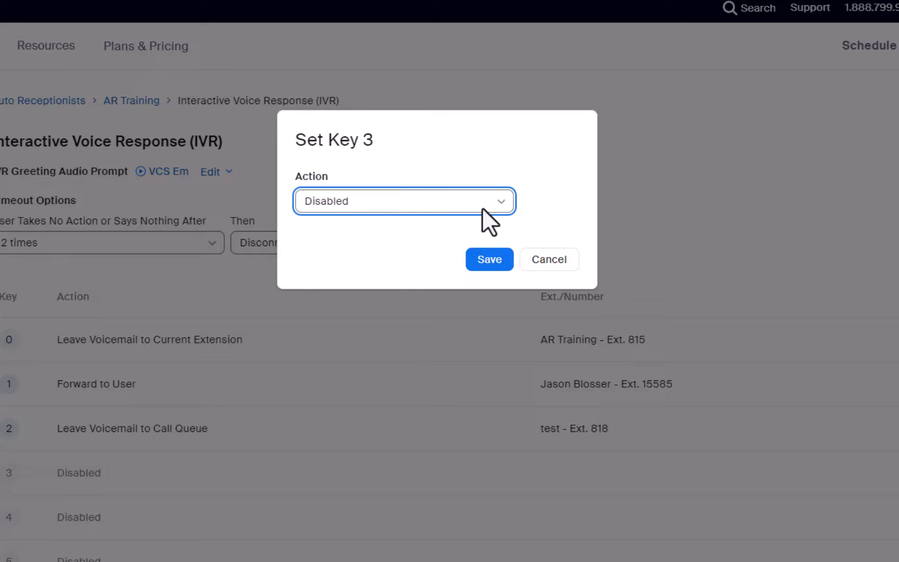
click(540, 259)
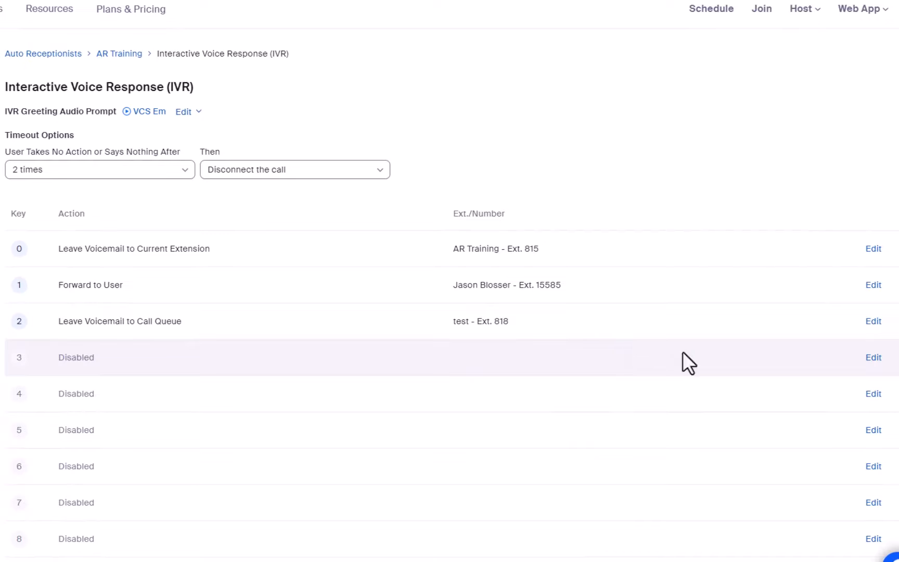
- Set key 3's action to Forward to Call Queue
click(874, 357)
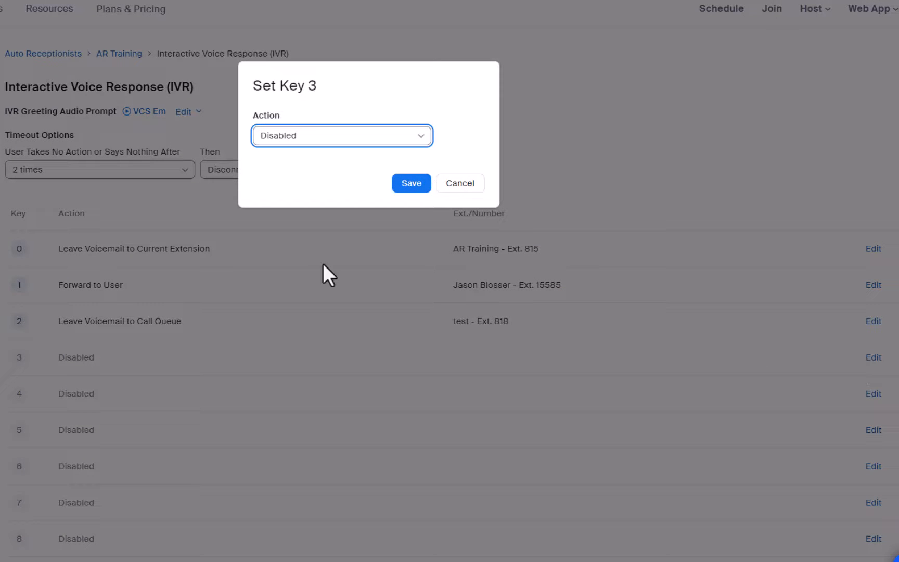
click(325, 140)
scroll(393, 207, up, 5)
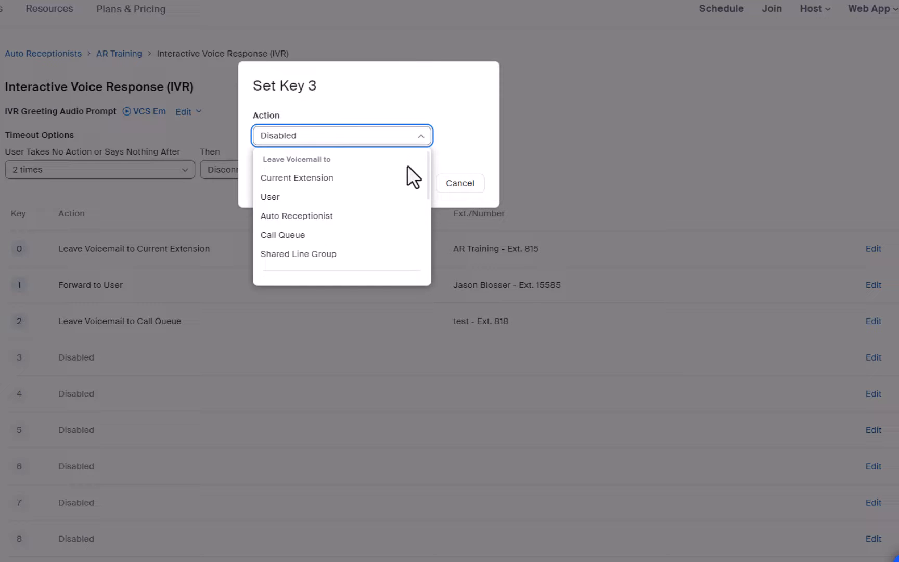
scroll(407, 167, down, 2)
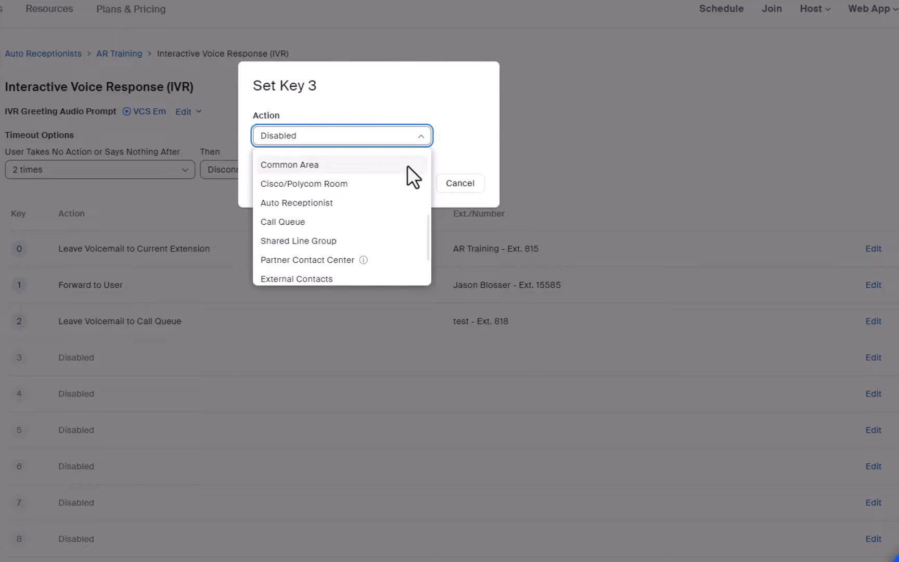
click(370, 224)
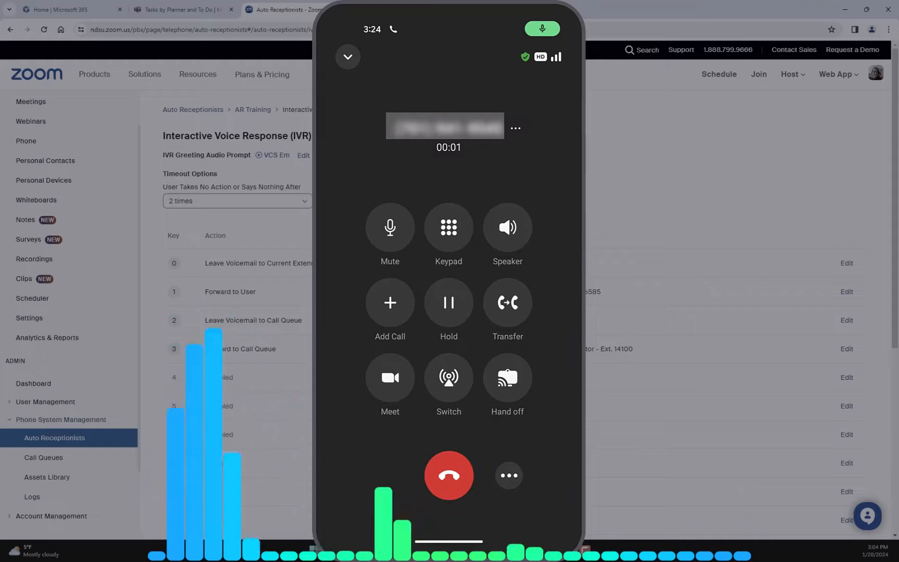
- Go back to the AR Training profile via the breadcrumb
click(255, 124)
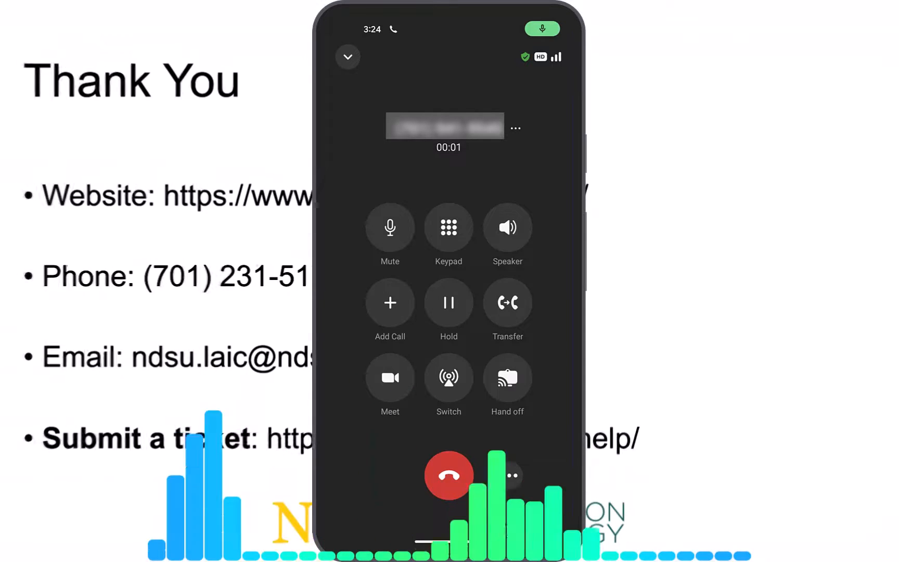